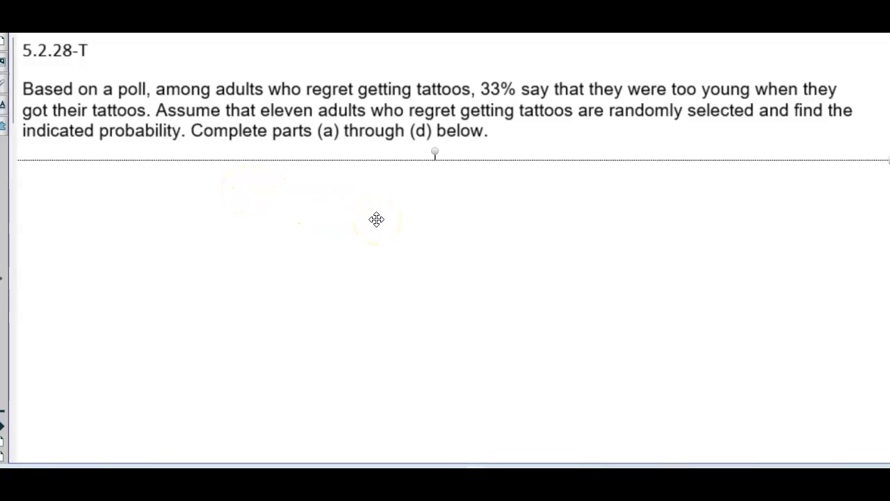
Step: Circle 33% and label it P = 0.33, label eleven n = 11, then reveal part a
{"action": "mouse_move", "coordinate": [513, 78]}
{"action": "left_mouse_down"}
{"action": "mouse_move", "coordinate": [487, 78]}
{"action": "mouse_move", "coordinate": [478, 96]}
{"action": "left_mouse_up"}
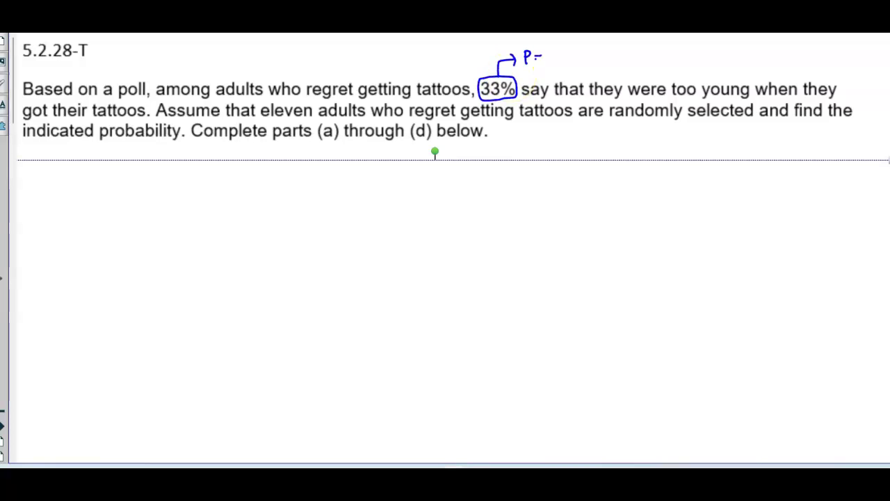
{"action": "left_click_drag", "start_coordinate": [553, 54], "coordinate": [558, 59]}
{"action": "left_click_drag", "start_coordinate": [567, 50], "coordinate": [575, 48]}
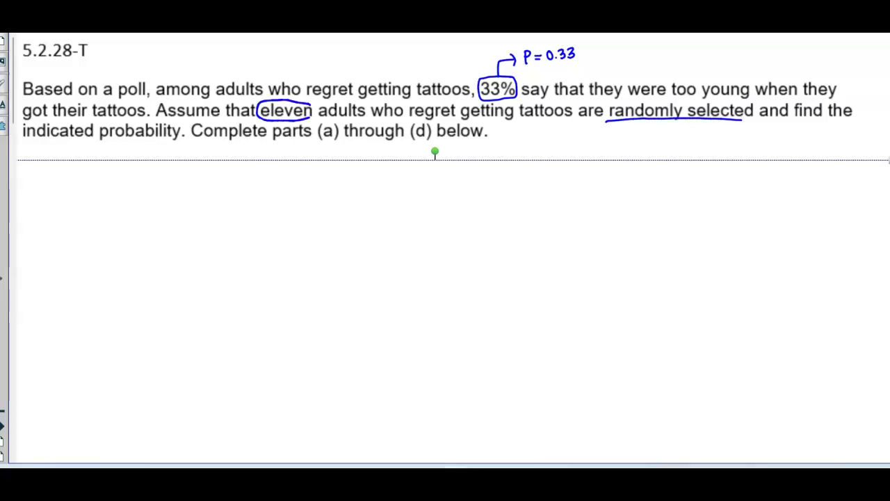
{"action": "left_click_drag", "start_coordinate": [291, 65], "coordinate": [298, 66]}
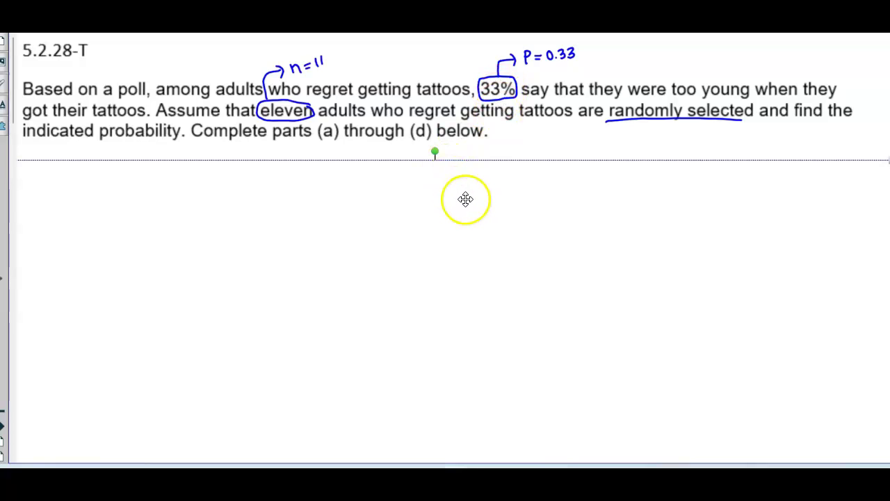
{"action": "left_click", "coordinate": [464, 222]}
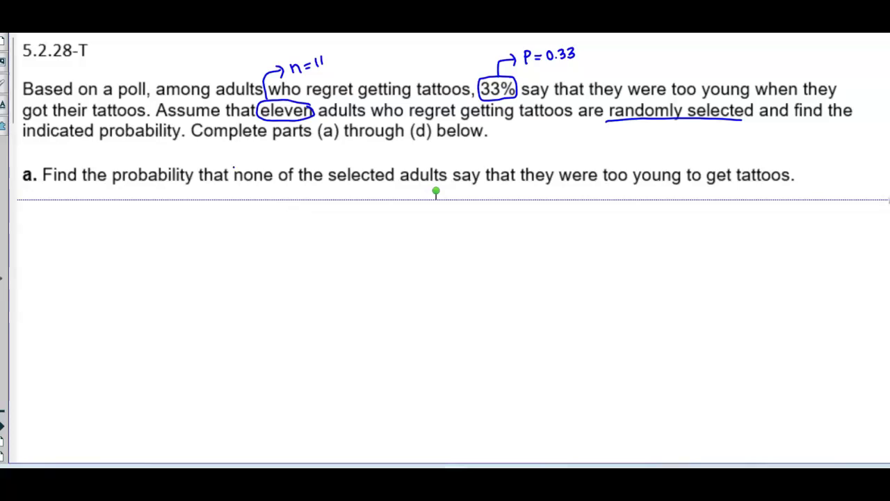
Step: Circle 'none' in part a and write P(X = 0) above it
{"action": "mouse_move", "coordinate": [276, 180]}
{"action": "left_mouse_down"}
{"action": "mouse_move", "coordinate": [247, 164]}
{"action": "mouse_move", "coordinate": [233, 170]}
{"action": "left_mouse_up"}
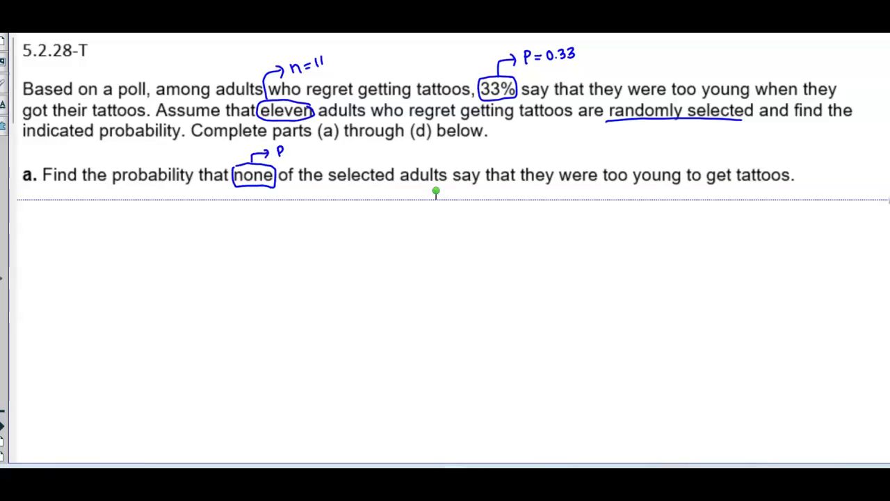
{"action": "left_click_drag", "start_coordinate": [307, 149], "coordinate": [314, 148]}
{"action": "left_click_drag", "start_coordinate": [307, 153], "coordinate": [329, 157]}
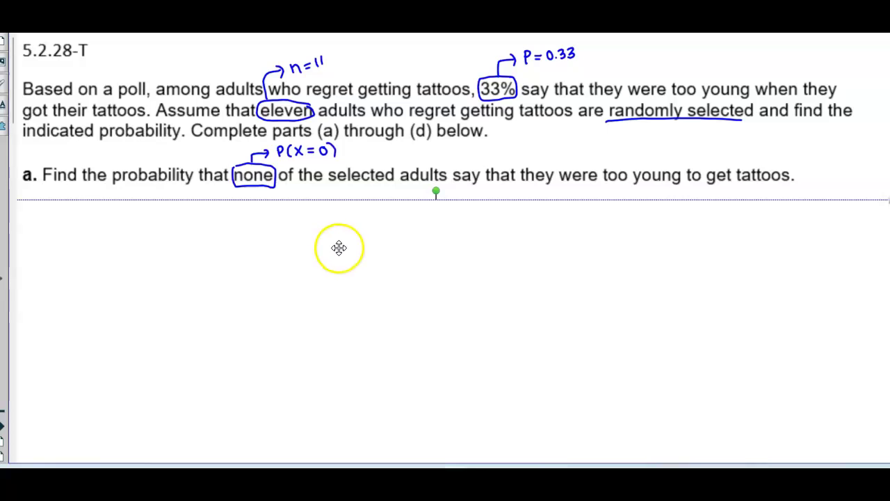
Step: Reveal part a's StatCrunch steps 1–3 with P(none) = P(x = 0)
{"action": "scroll", "coordinate": [338, 246], "scroll_direction": "down", "scroll_amount": 1}
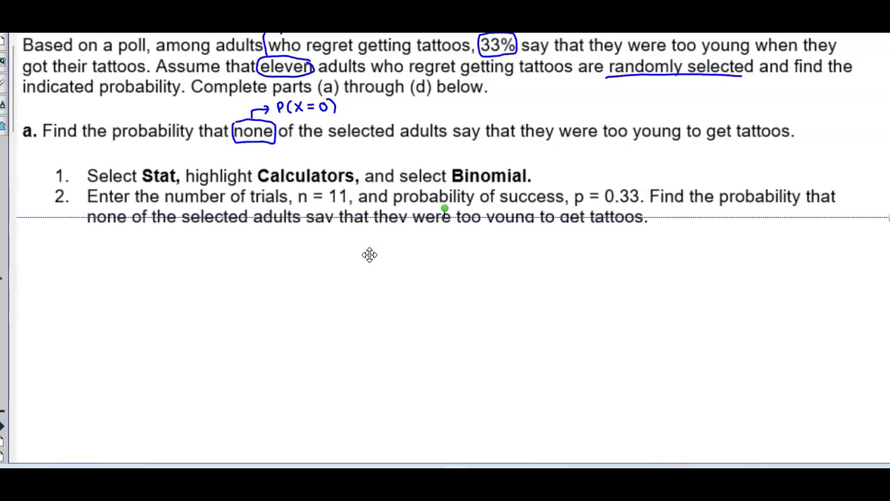
{"action": "left_click_drag", "start_coordinate": [371, 248], "coordinate": [369, 374]}
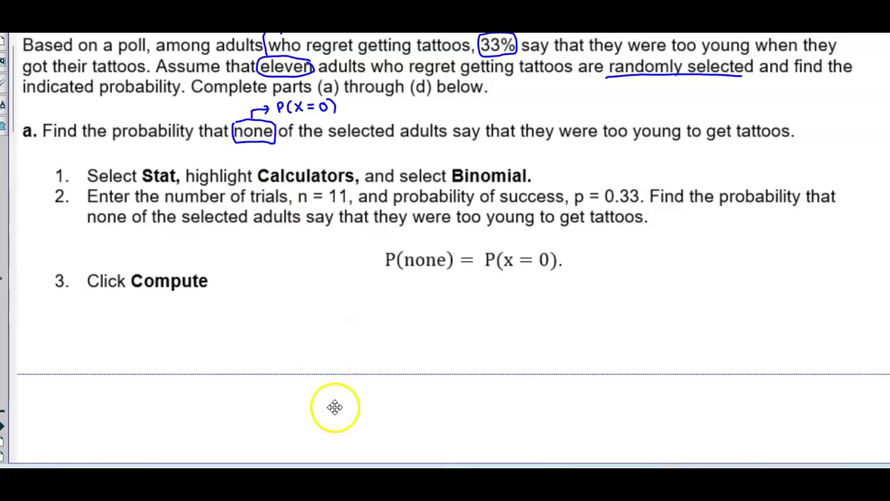
{"action": "key", "text": "ctrl+z"}
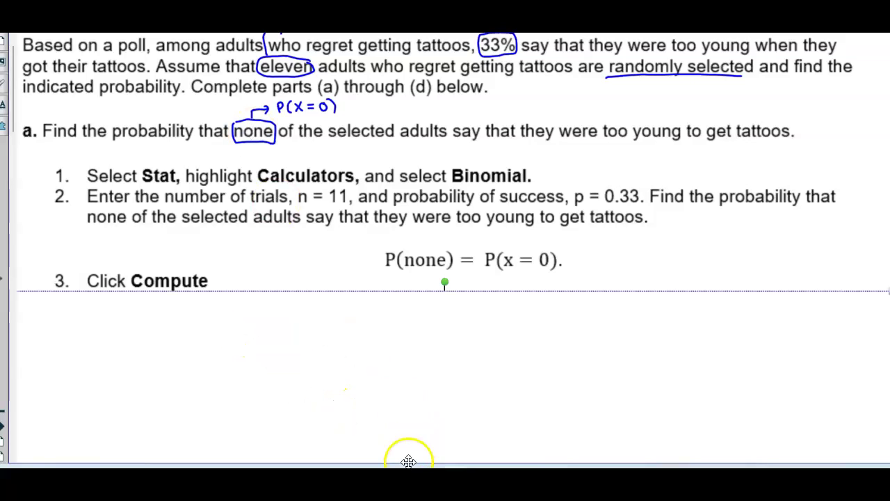
Step: Open StatCrunch's Binomial calculator and move the window aside to show the problem
{"action": "mouse_move", "coordinate": [411, 473]}
{"action": "left_click", "coordinate": [459, 445]}
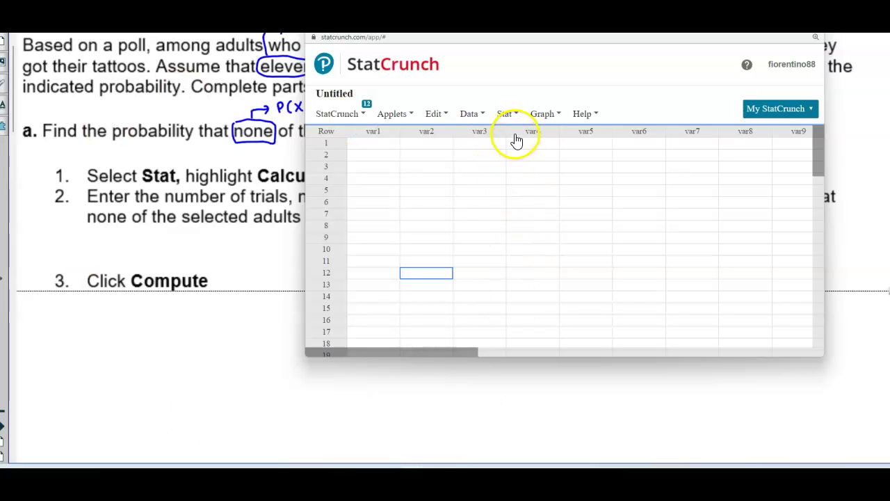
{"action": "left_click", "coordinate": [508, 114]}
{"action": "mouse_move", "coordinate": [527, 136]}
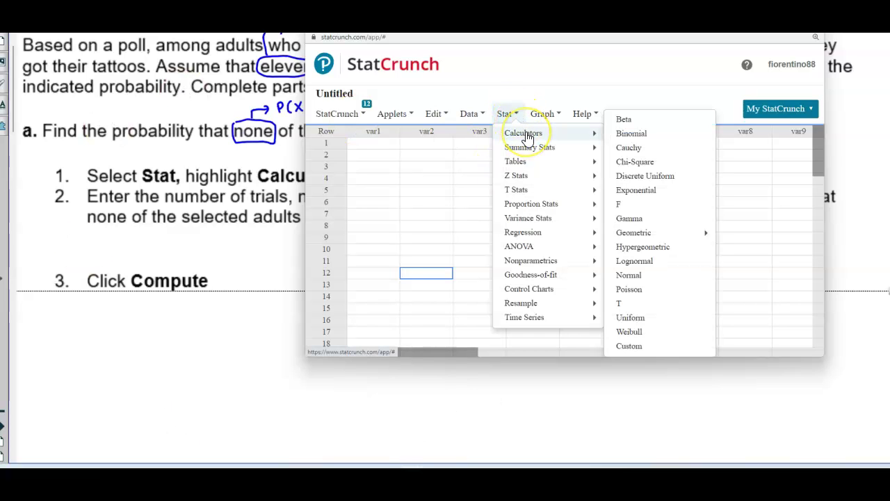
{"action": "left_click", "coordinate": [628, 138]}
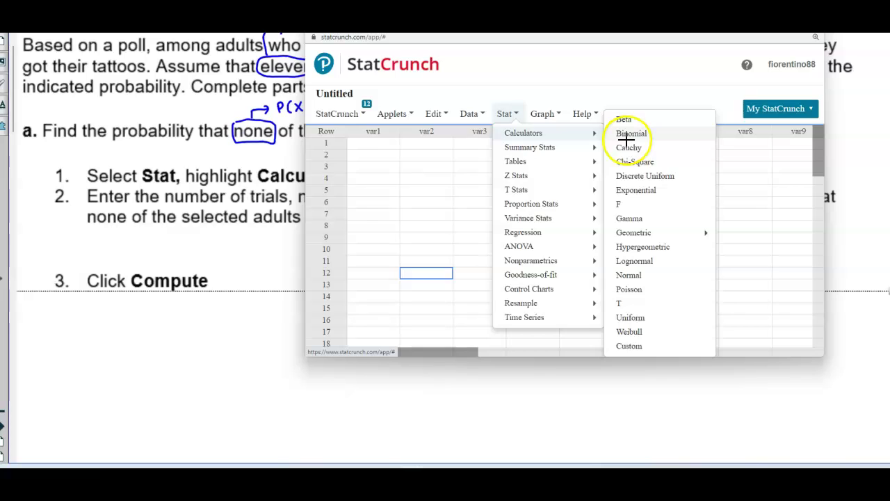
{"action": "left_click", "coordinate": [589, 40]}
{"action": "left_click_drag", "start_coordinate": [592, 28], "coordinate": [652, 0]}
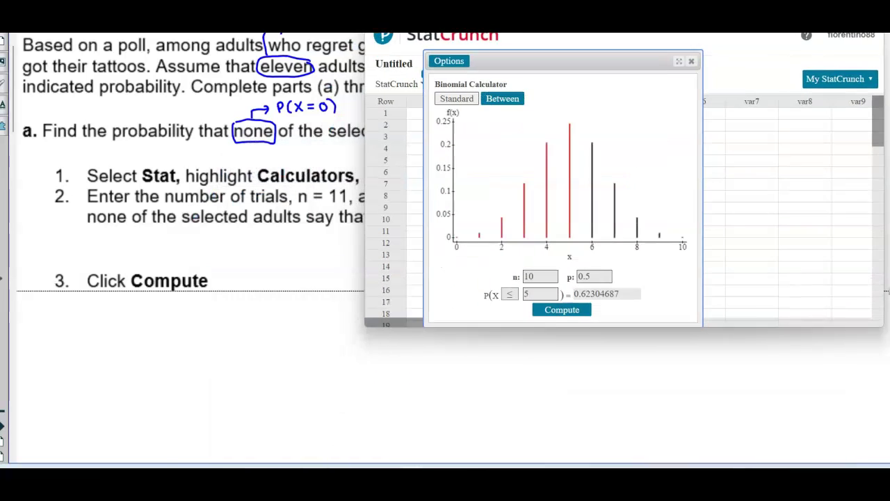
Step: Compute P(X = 0) for n = 11, p = 0.33, giving 0.01221301
{"action": "left_click_drag", "start_coordinate": [542, 275], "coordinate": [527, 275]}
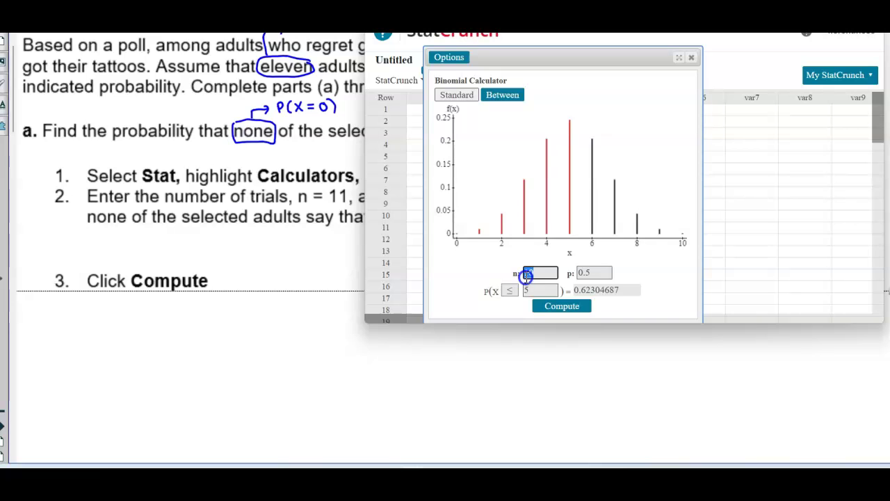
{"action": "type", "text": "1"}
{"action": "left_click_drag", "start_coordinate": [592, 274], "coordinate": [570, 276]}
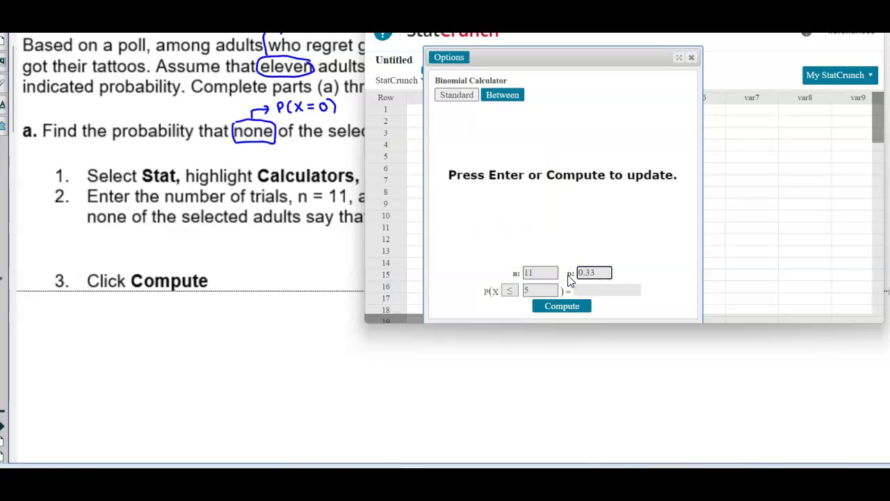
{"action": "left_click", "coordinate": [511, 292]}
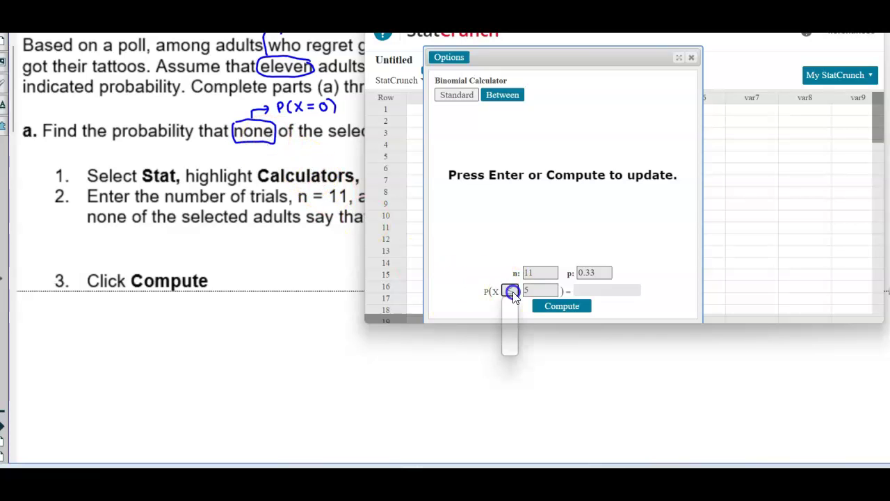
{"action": "left_click", "coordinate": [511, 347]}
{"action": "left_click", "coordinate": [520, 290]}
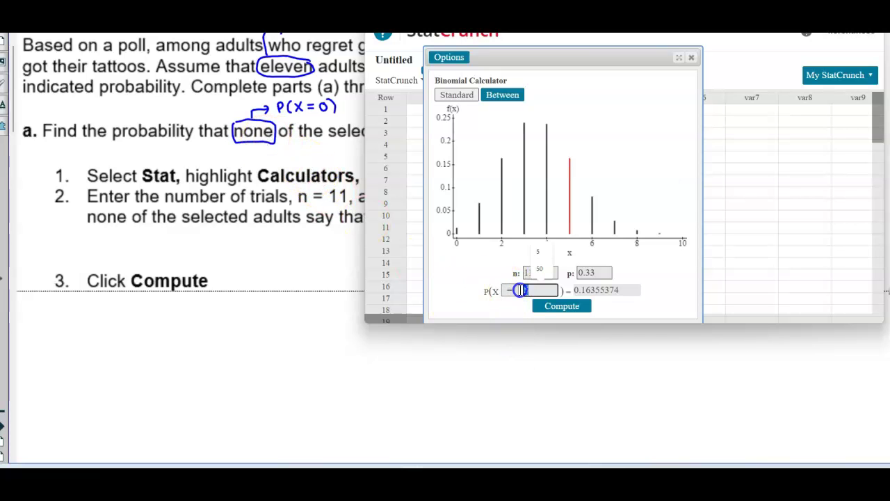
{"action": "type", "text": "0"}
{"action": "left_click", "coordinate": [540, 303]}
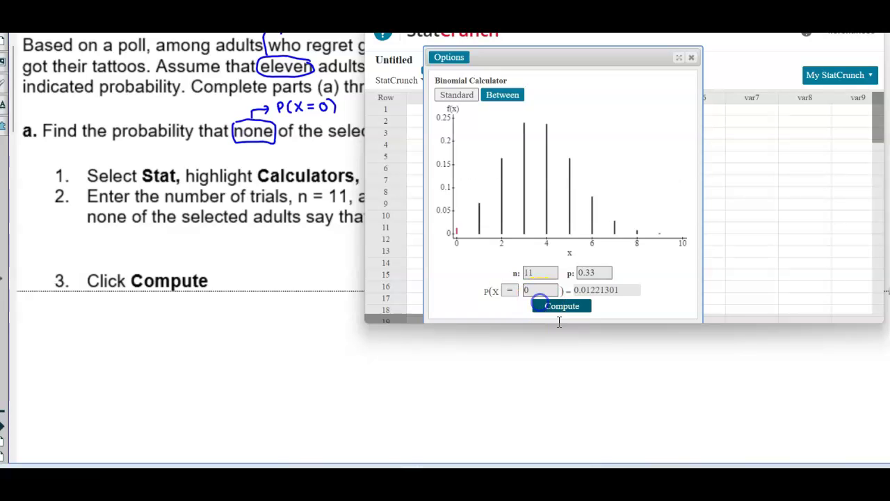
Step: Capture the n, p and P(X = 0) result area and send it to the Notebook page
{"action": "right_click", "coordinate": [487, 287]}
{"action": "left_click", "coordinate": [411, 232]}
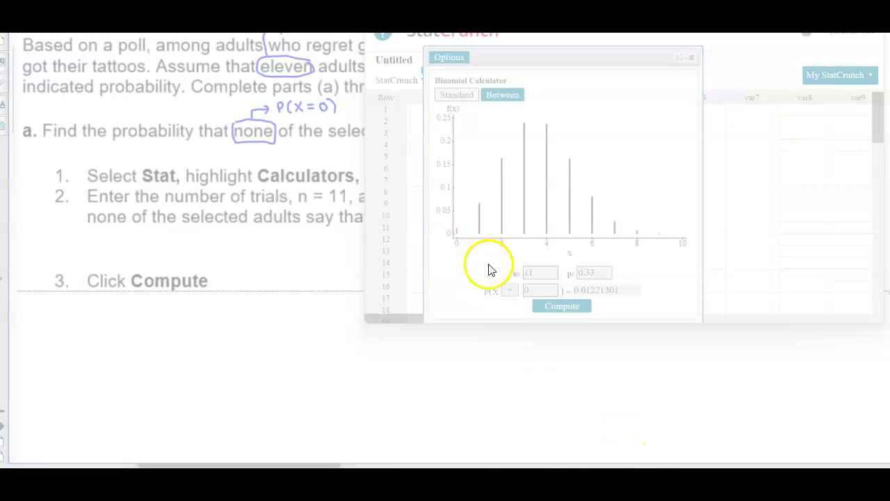
{"action": "left_click_drag", "start_coordinate": [473, 259], "coordinate": [658, 304]}
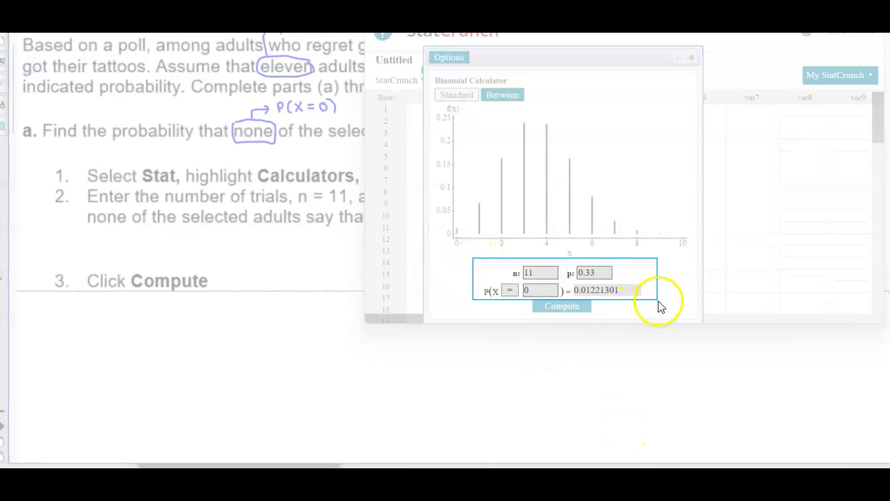
{"action": "left_click", "coordinate": [483, 242]}
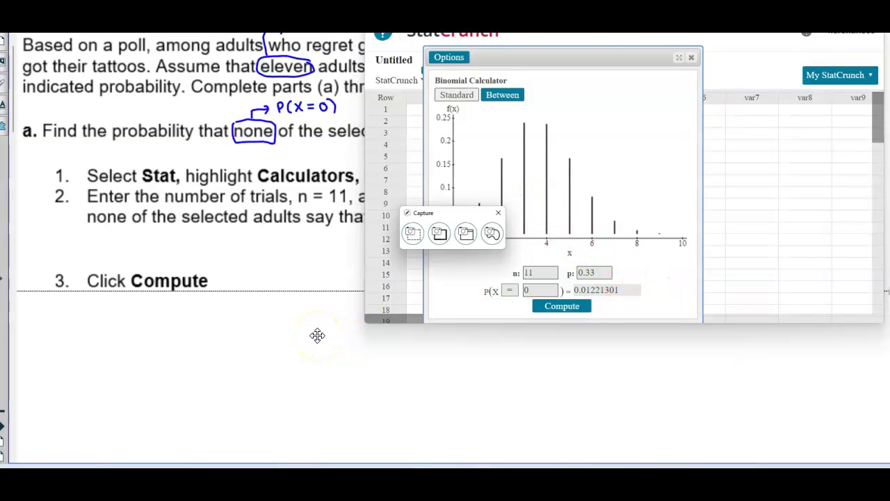
Step: Move and shrink the part a calculator capture to sit beside step 3
{"action": "type", "text": "Thus, the probability that none of the selected adults say that they were too young to get tattoos is 0.0122."}
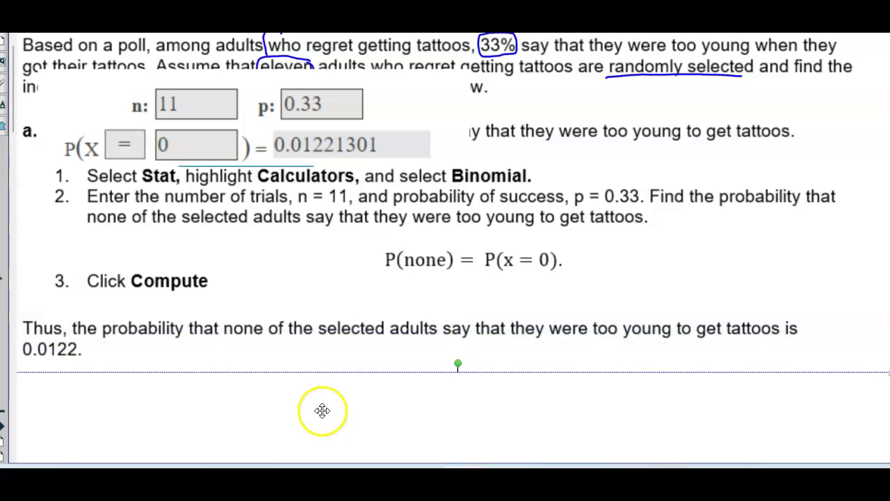
{"action": "left_click_drag", "start_coordinate": [258, 110], "coordinate": [406, 265]}
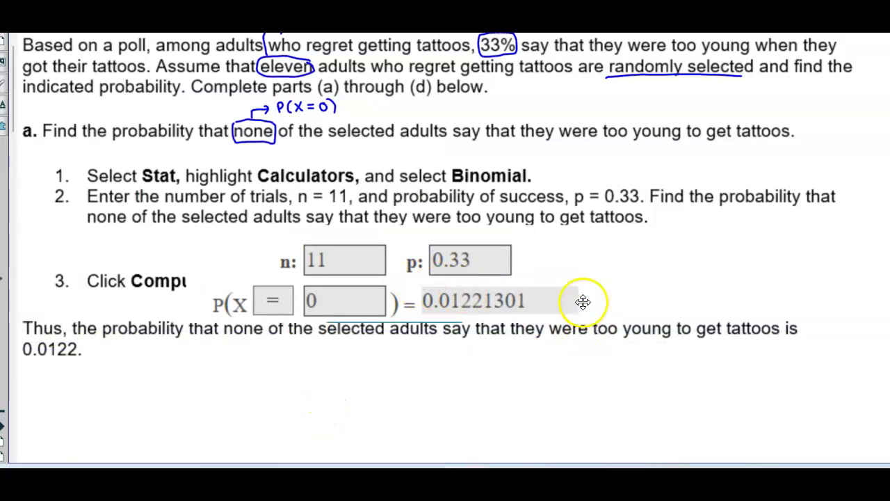
{"action": "left_click_drag", "start_coordinate": [621, 326], "coordinate": [757, 243]}
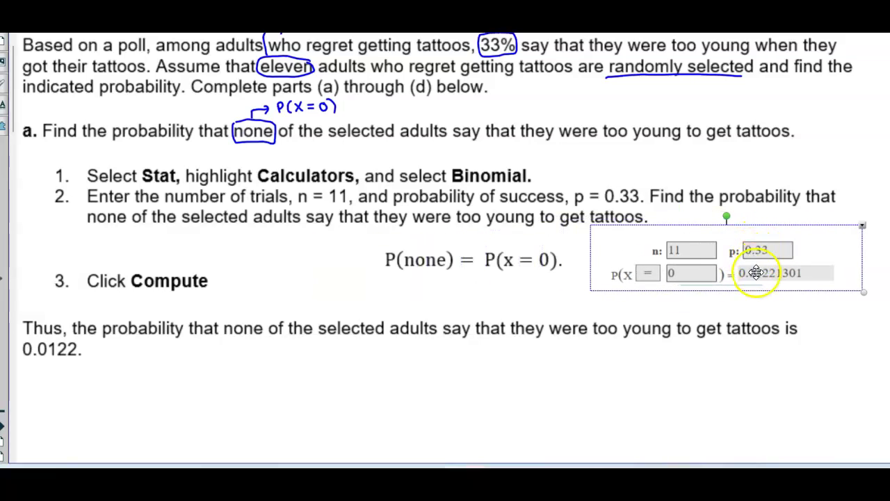
{"action": "key", "text": "Tab"}
Step: Reveal part a's 0.0122 answer and the part b question below it
{"action": "left_click", "coordinate": [698, 394]}
{"action": "scroll", "coordinate": [244, 330], "scroll_direction": "down", "scroll_amount": 1}
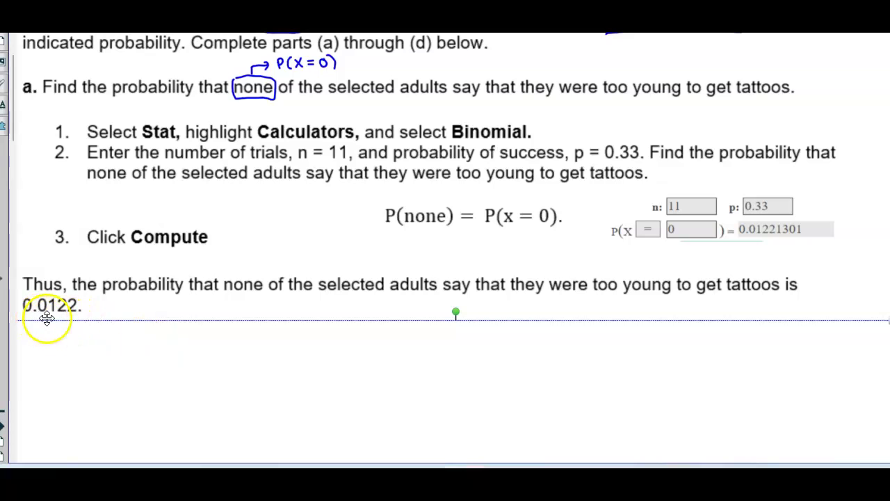
{"action": "scroll", "coordinate": [80, 310], "scroll_direction": "down", "scroll_amount": 5}
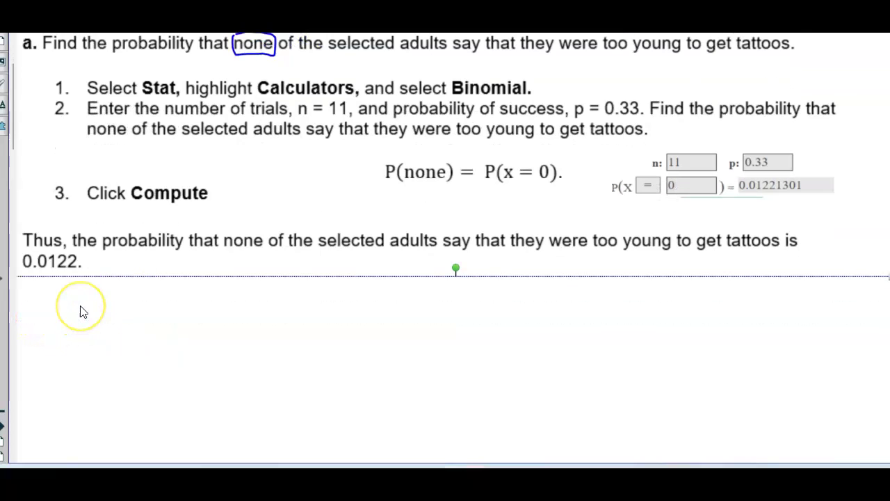
{"action": "left_click", "coordinate": [149, 253]}
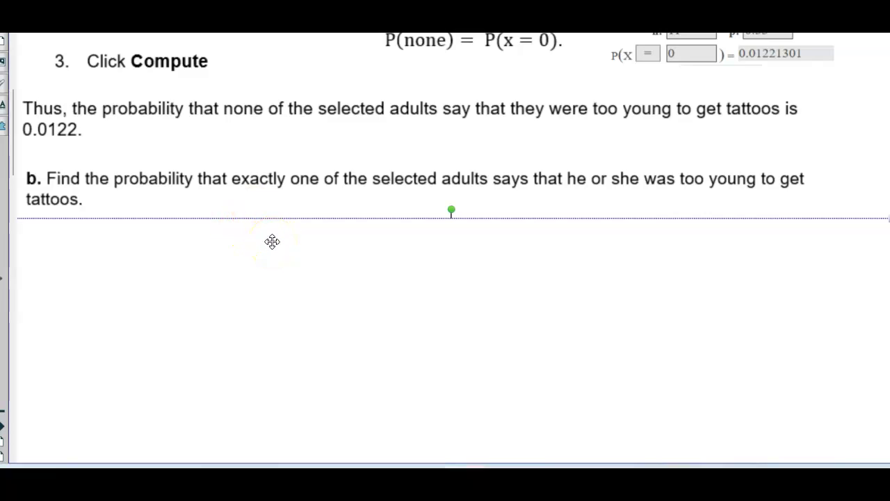
Step: Circle 'exactly one' in part b and write P(x=1) above it
{"action": "mouse_move", "coordinate": [287, 166]}
{"action": "left_mouse_down"}
{"action": "mouse_move", "coordinate": [233, 169]}
{"action": "mouse_move", "coordinate": [277, 192]}
{"action": "left_mouse_up"}
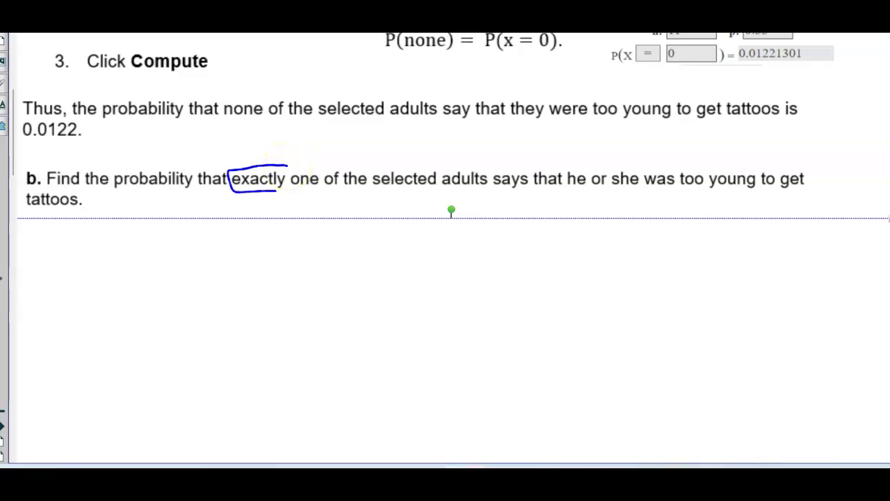
{"action": "left_click_drag", "start_coordinate": [323, 175], "coordinate": [265, 167]}
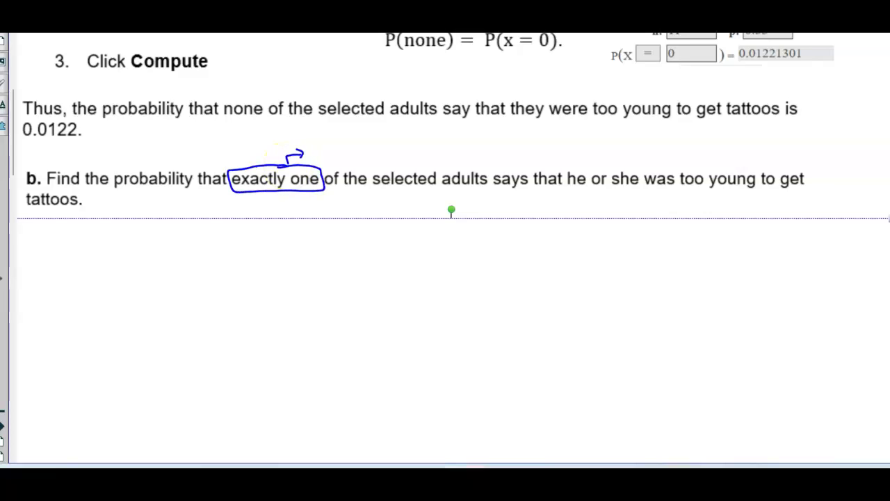
{"action": "left_click_drag", "start_coordinate": [338, 151], "coordinate": [347, 149]}
{"action": "left_click_drag", "start_coordinate": [338, 155], "coordinate": [355, 158]}
Step: Uncover part b's steps 1–3 including P(exactly 1) = P(x = 1)
{"action": "scroll", "coordinate": [313, 202], "scroll_direction": "down", "scroll_amount": 2}
{"action": "left_click_drag", "start_coordinate": [293, 176], "coordinate": [292, 217]}
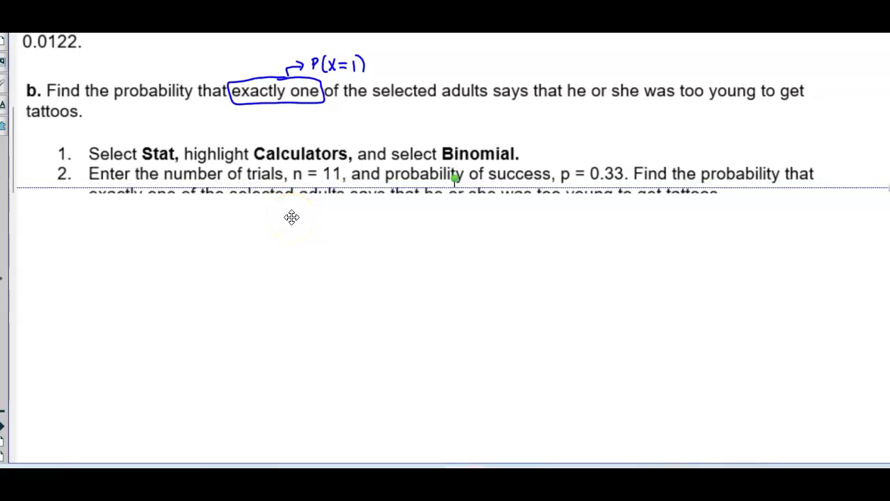
{"action": "left_click_drag", "start_coordinate": [291, 217], "coordinate": [292, 246]}
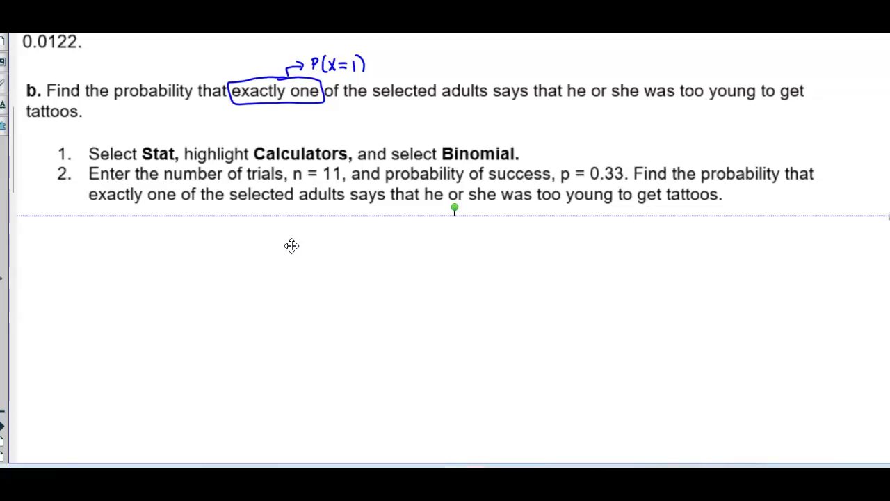
{"action": "left_click_drag", "start_coordinate": [292, 246], "coordinate": [297, 309]}
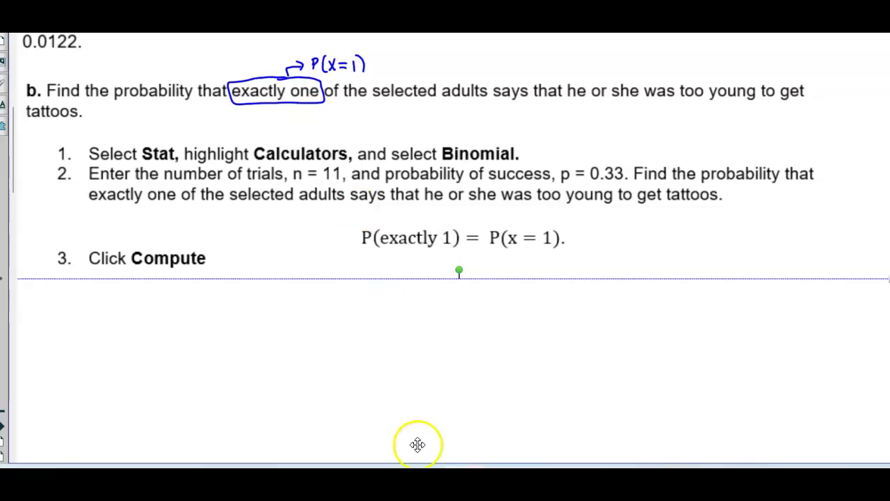
Step: Change x to 1 in the binomial calculator, giving P(X = 1) = 0.06616901
{"action": "left_click", "coordinate": [445, 438]}
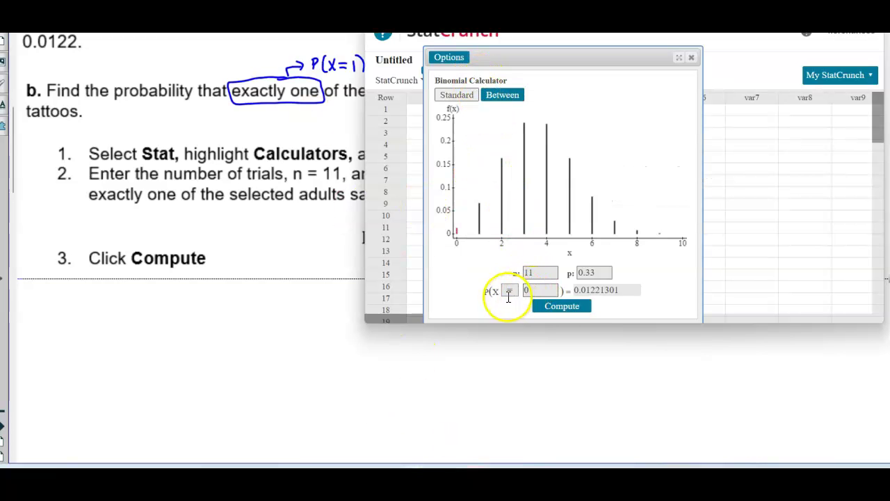
{"action": "double_click", "coordinate": [530, 290]}
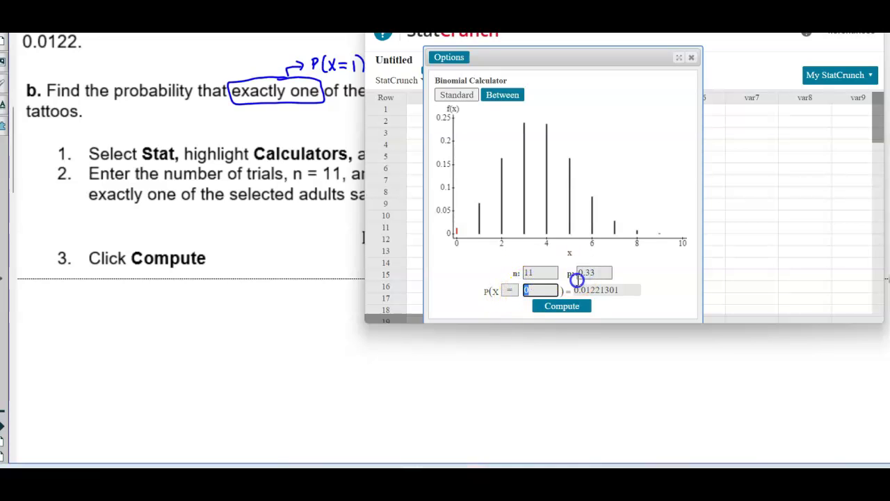
{"action": "type", "text": "1"}
{"action": "left_click", "coordinate": [578, 305]}
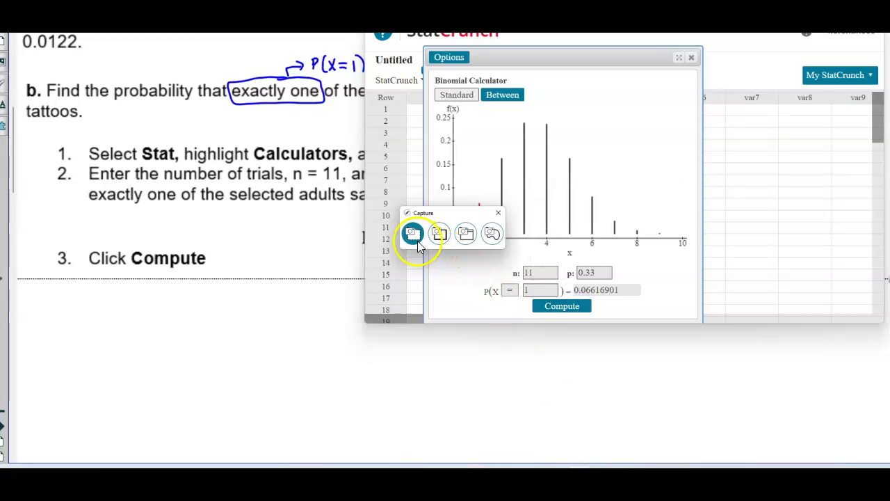
Step: Capture the n, p and P(X = 1) fields and send them to Notebook
{"action": "left_click", "coordinate": [415, 232]}
{"action": "left_click_drag", "start_coordinate": [476, 262], "coordinate": [657, 300]}
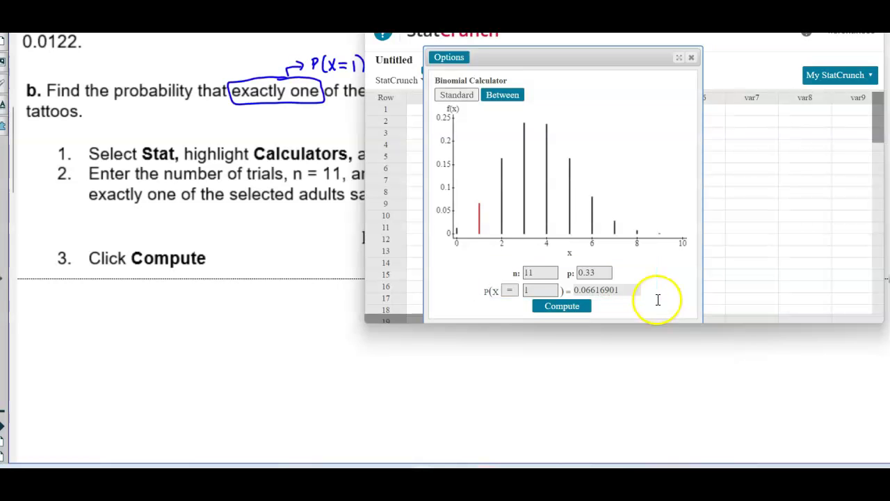
{"action": "left_click", "coordinate": [453, 242]}
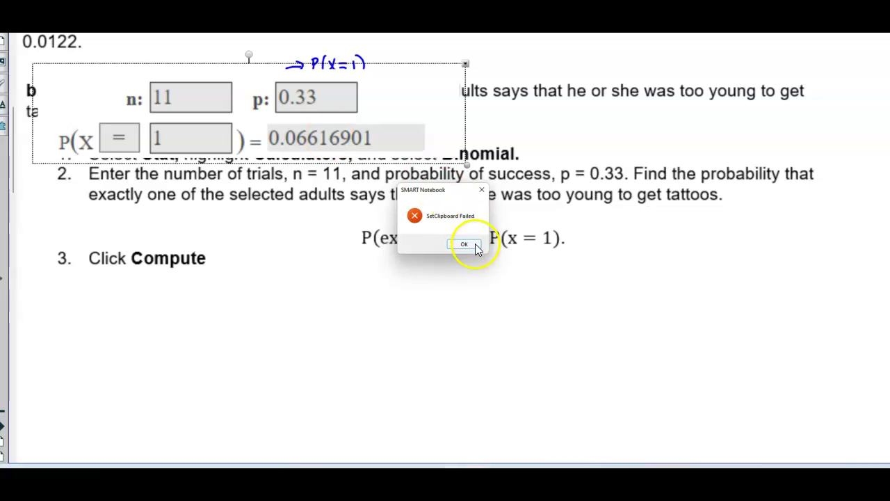
Step: Place the shrunken P(X = 1) capture beside step 3 and underline 0.06616901
{"action": "left_click", "coordinate": [467, 245]}
{"action": "left_click_drag", "start_coordinate": [337, 70], "coordinate": [460, 229]}
{"action": "left_click_drag", "start_coordinate": [588, 326], "coordinate": [814, 254]}
{"action": "left_click_drag", "start_coordinate": [729, 265], "coordinate": [737, 265]}
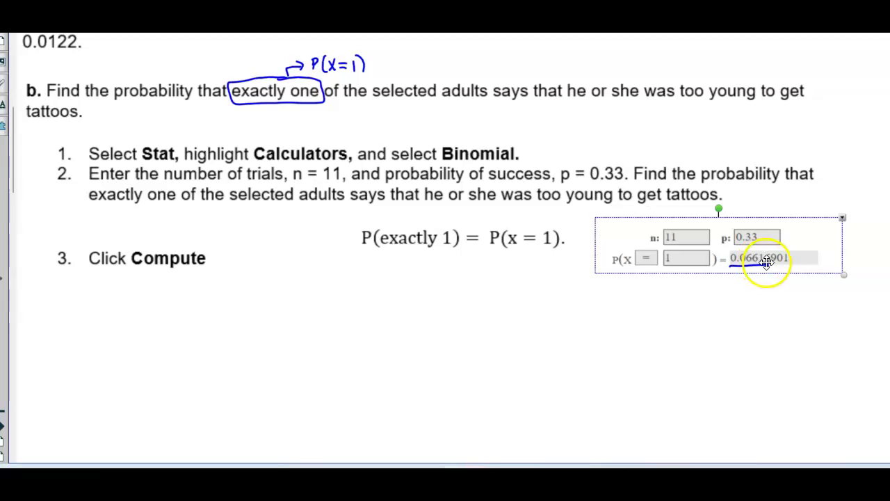
Step: Reveal part b's conclusion sentence ending with the answer 0.0662
{"action": "left_click", "coordinate": [422, 407]}
{"action": "scroll", "coordinate": [425, 409], "scroll_direction": "down", "scroll_amount": 1}
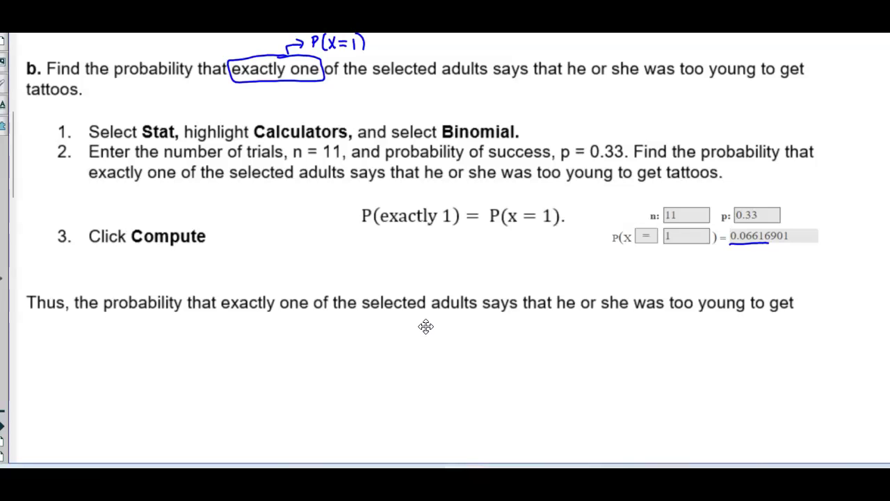
{"action": "left_click", "coordinate": [424, 352]}
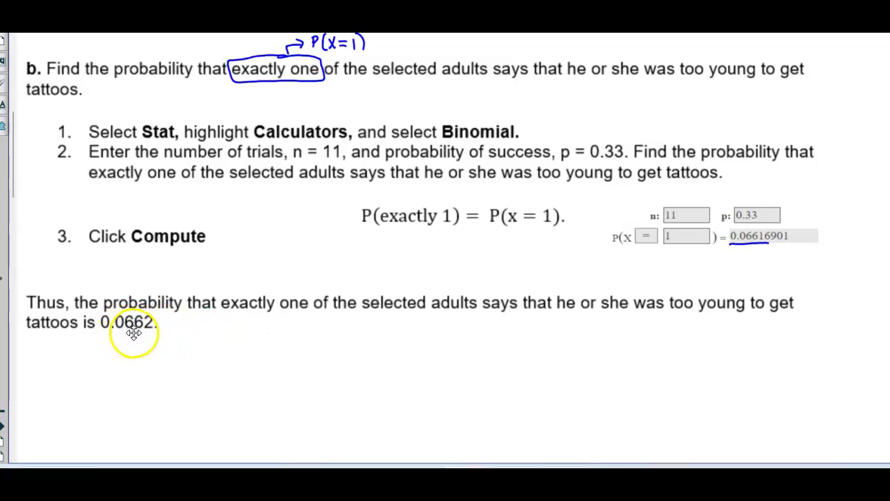
{"action": "scroll", "coordinate": [164, 340], "scroll_direction": "down", "scroll_amount": 1}
{"action": "scroll", "coordinate": [164, 340], "scroll_direction": "down", "scroll_amount": 2}
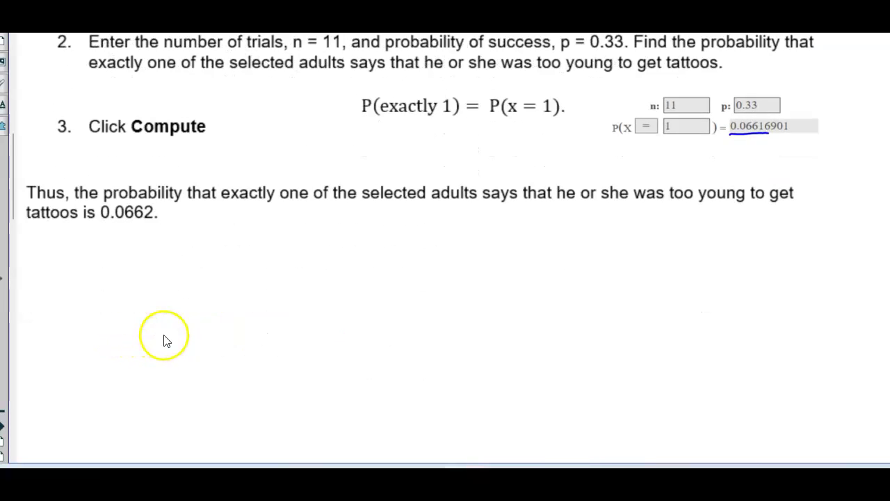
Step: Reveal the part c question on the page
{"action": "left_click", "coordinate": [238, 313]}
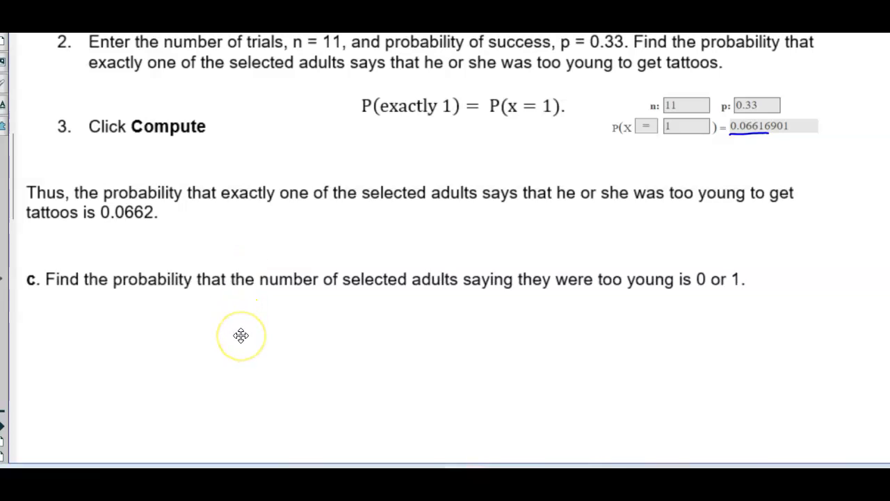
{"action": "scroll", "coordinate": [240, 336], "scroll_direction": "down", "scroll_amount": 1}
{"action": "left_click", "coordinate": [148, 303]}
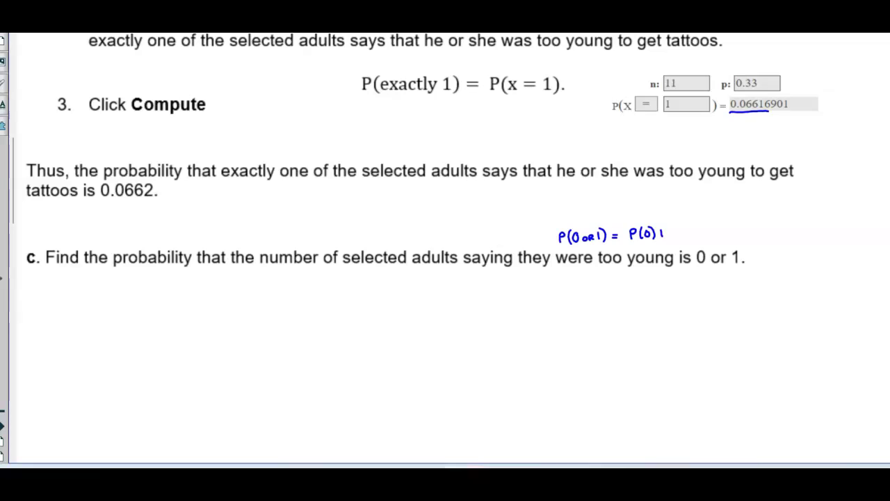
Step: Annotate part c with P(0 or 1) = P(0)+P(1) or P(x≤1) and reveal steps 1–2
{"action": "left_click_drag", "start_coordinate": [671, 229], "coordinate": [671, 234]}
{"action": "left_click_drag", "start_coordinate": [748, 224], "coordinate": [748, 234]}
{"action": "left_click_drag", "start_coordinate": [755, 224], "coordinate": [759, 229]}
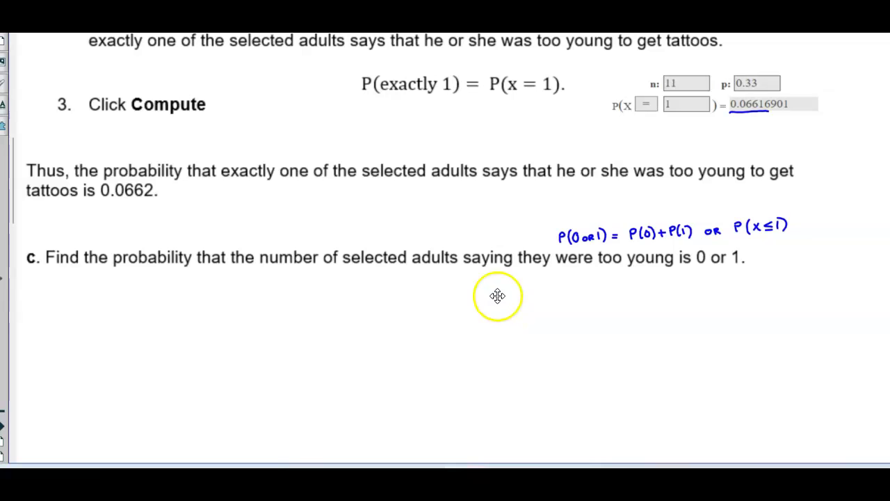
{"action": "key", "text": "Right"}
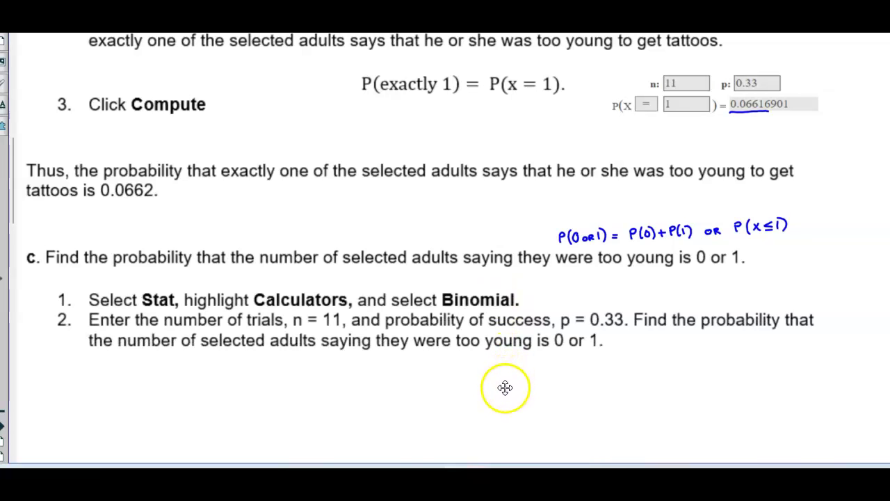
{"action": "key", "text": "Right"}
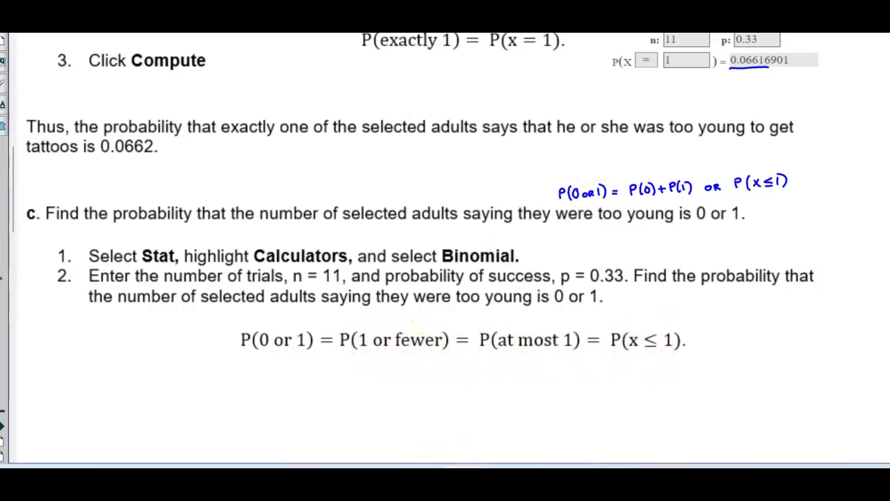
Step: Switch the calculator relation to ≤, giving P(X ≤ 1) = 0.07838203
{"action": "left_click", "coordinate": [455, 444]}
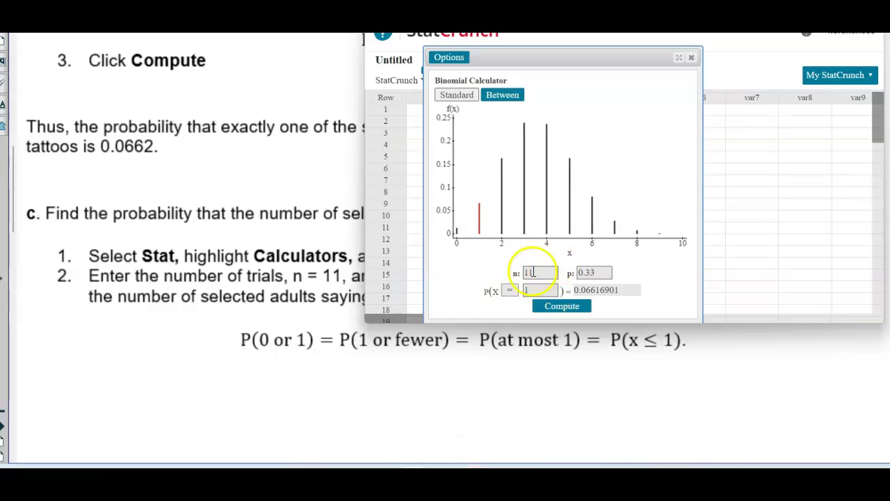
{"action": "left_click", "coordinate": [510, 291]}
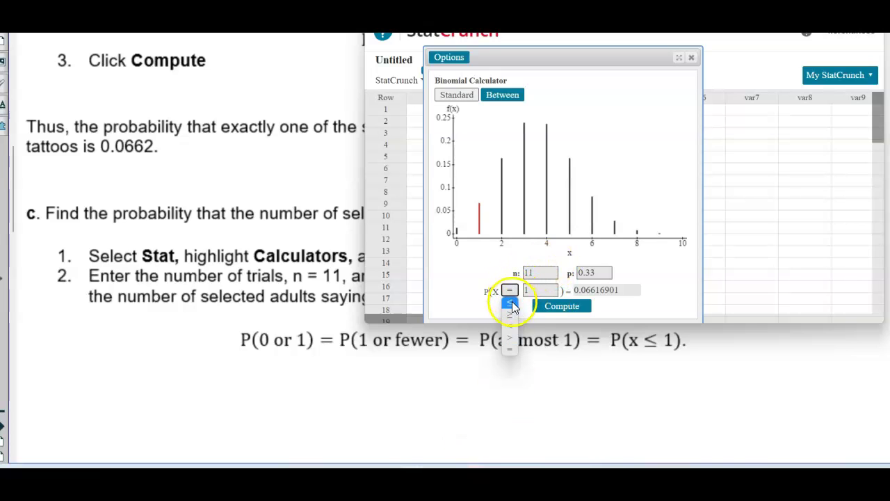
{"action": "left_click", "coordinate": [512, 306]}
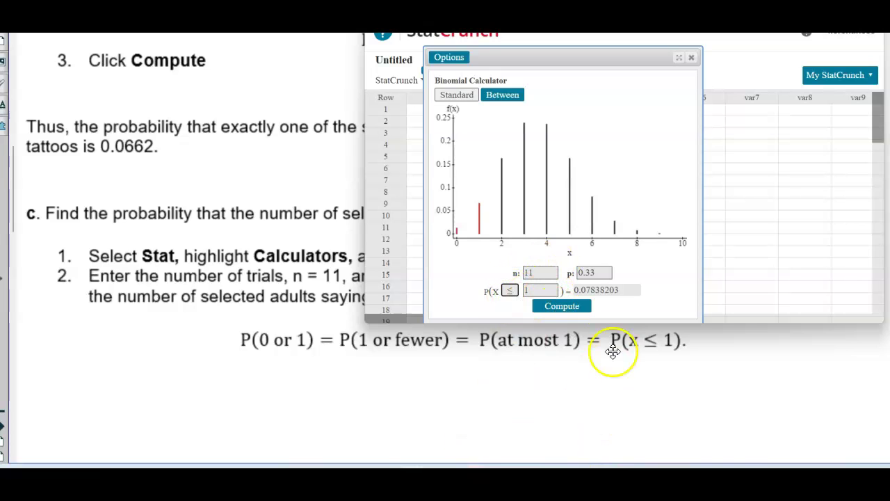
Step: Capture the inputs and ≤ 1 result onto the Notebook page, dismissing the clipboard error
{"action": "left_click", "coordinate": [566, 440]}
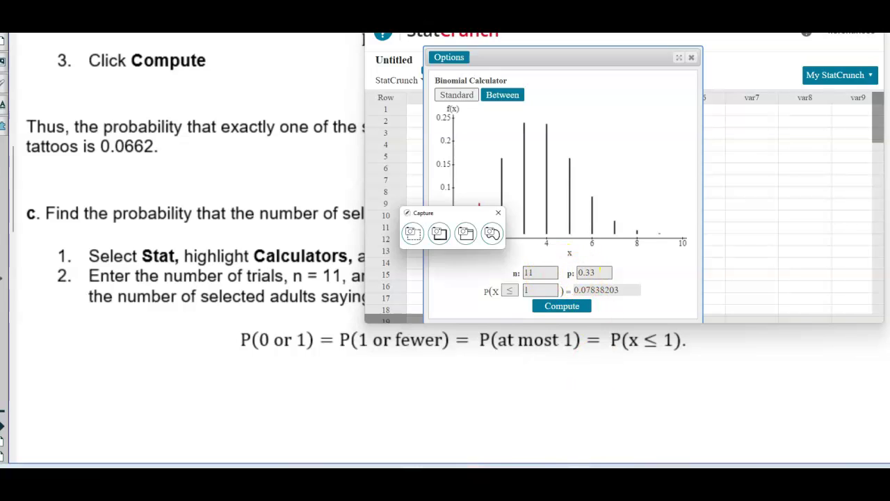
{"action": "left_click", "coordinate": [412, 233]}
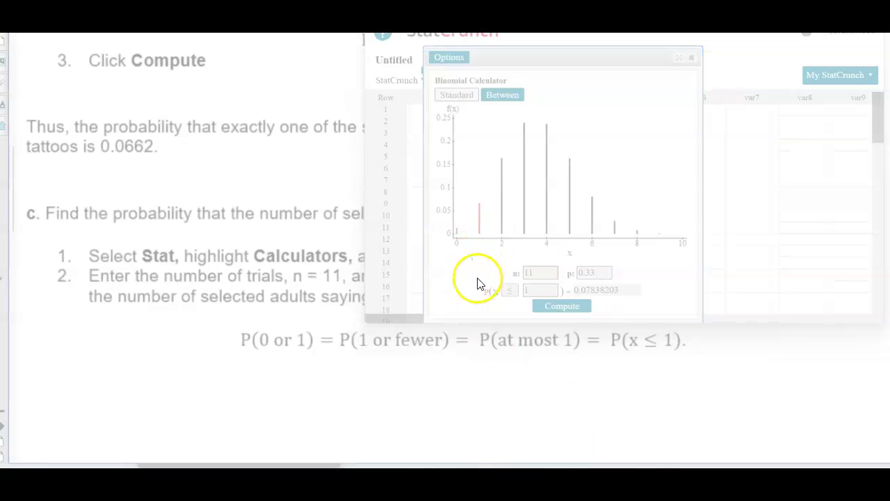
{"action": "left_click_drag", "start_coordinate": [644, 305], "coordinate": [648, 299]}
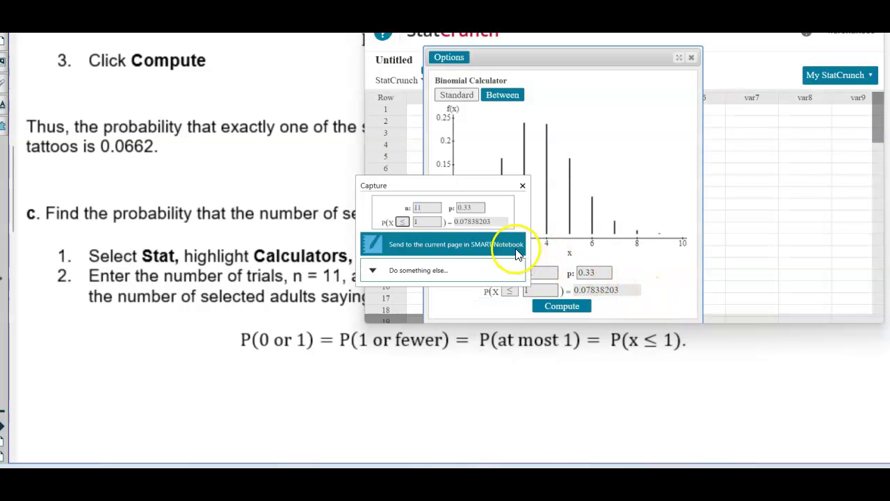
{"action": "left_click", "coordinate": [520, 251]}
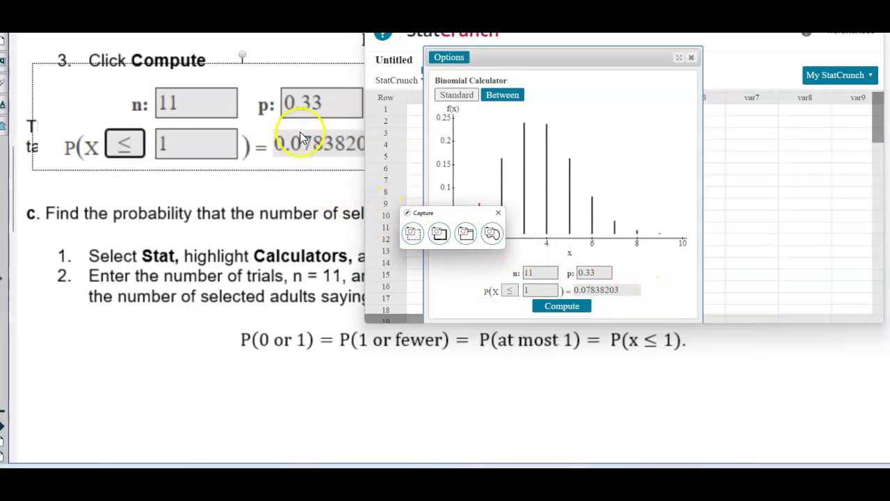
{"action": "left_click", "coordinate": [300, 132]}
{"action": "left_click", "coordinate": [464, 243]}
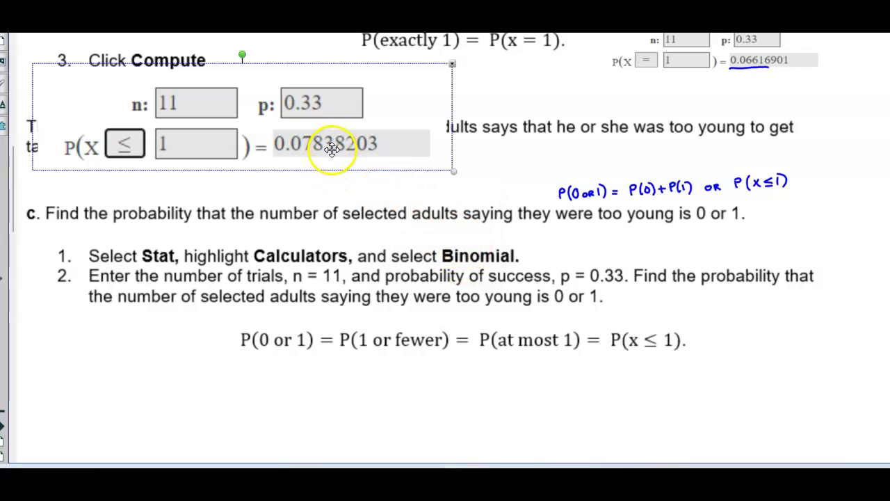
Step: Shrink the P(X ≤ 1) capture beside step 3 and reveal part c's answer 0.0784
{"action": "left_click_drag", "start_coordinate": [443, 175], "coordinate": [850, 345]}
{"action": "scroll", "coordinate": [598, 365], "scroll_direction": "down", "scroll_amount": 1}
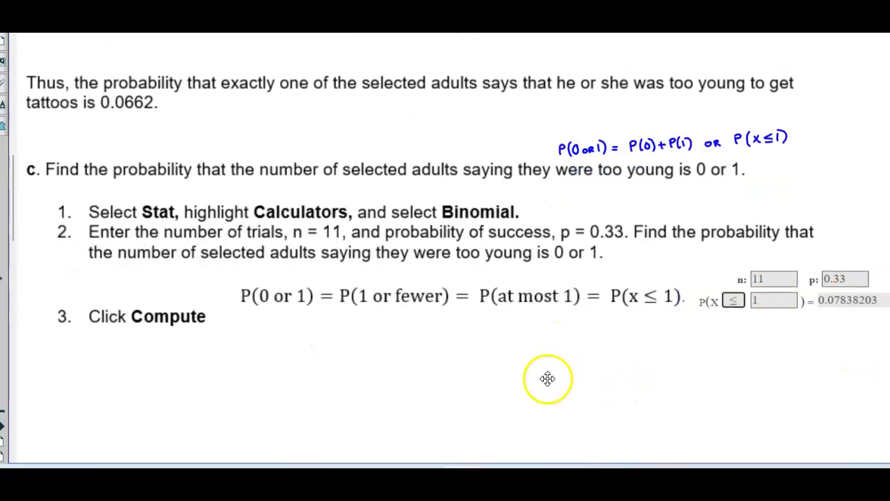
{"action": "left_click", "coordinate": [546, 400]}
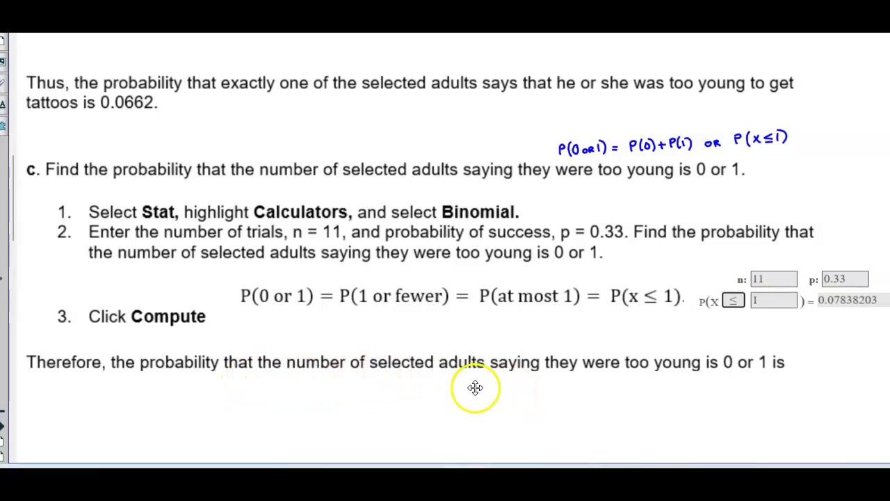
{"action": "left_click", "coordinate": [626, 401]}
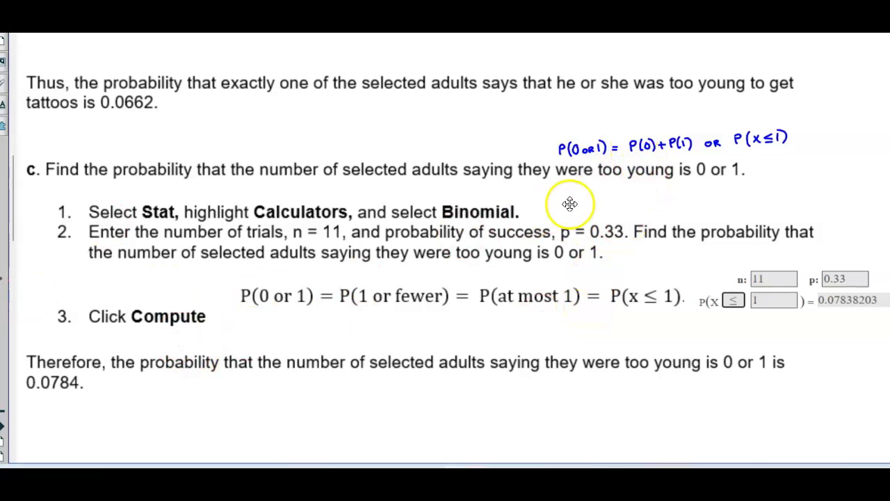
{"action": "scroll", "coordinate": [145, 209], "scroll_direction": "up", "scroll_amount": 5}
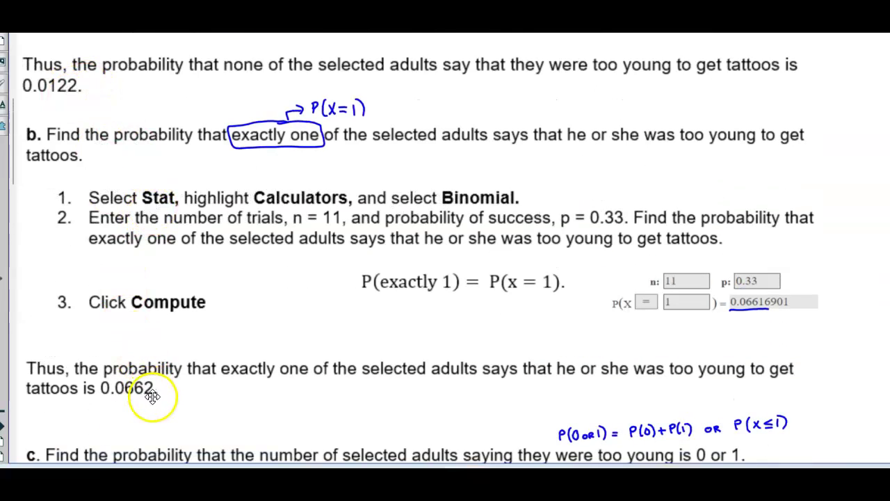
Step: Bring the TI-84 emulator to the middle of the screen, then turn it on and clear it
{"action": "key", "text": "alt+Tab"}
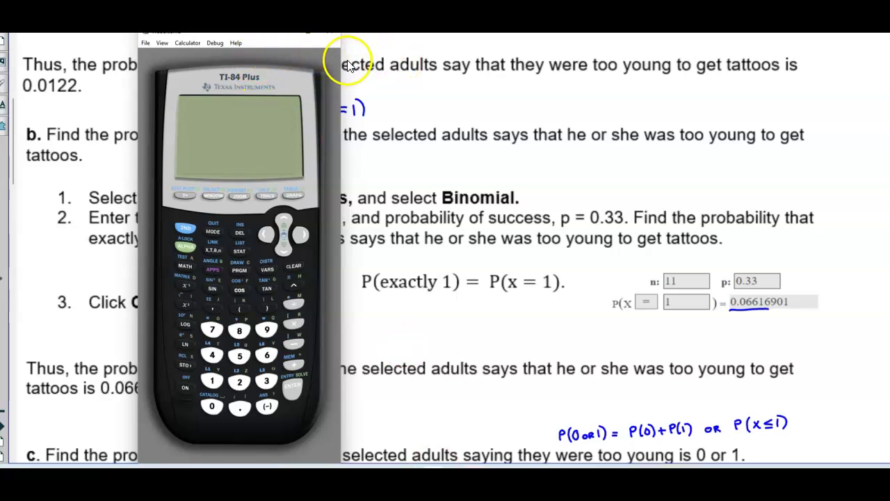
{"action": "left_click_drag", "start_coordinate": [206, 63], "coordinate": [403, 67]}
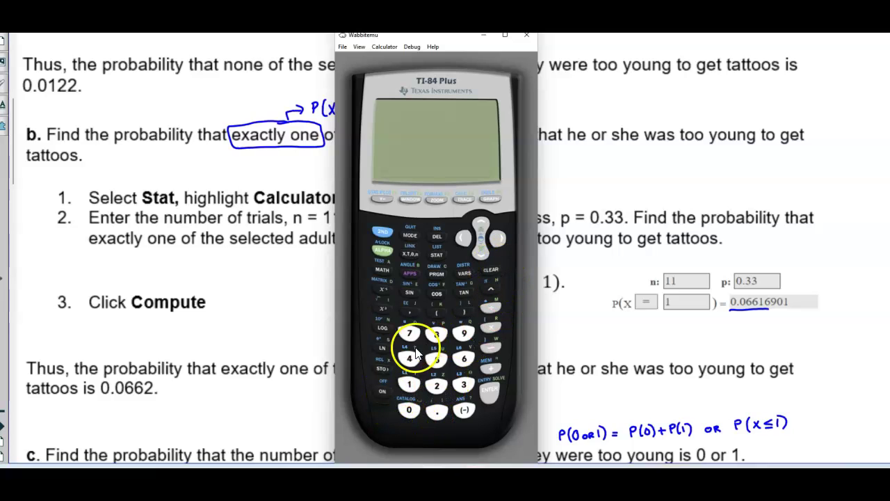
{"action": "left_click", "coordinate": [382, 391]}
{"action": "left_click", "coordinate": [497, 268]}
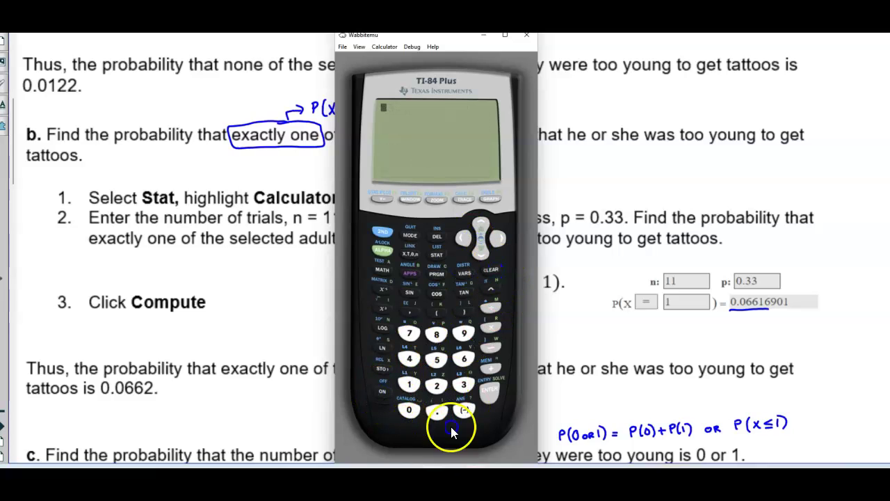
Step: Compute 0.0122 + 0.0662 on the TI-84, getting .0784
{"action": "left_click", "coordinate": [408, 410]}
{"action": "left_click", "coordinate": [410, 386]}
{"action": "left_click", "coordinate": [432, 387]}
{"action": "left_click", "coordinate": [432, 387]}
{"action": "left_click", "coordinate": [491, 368]}
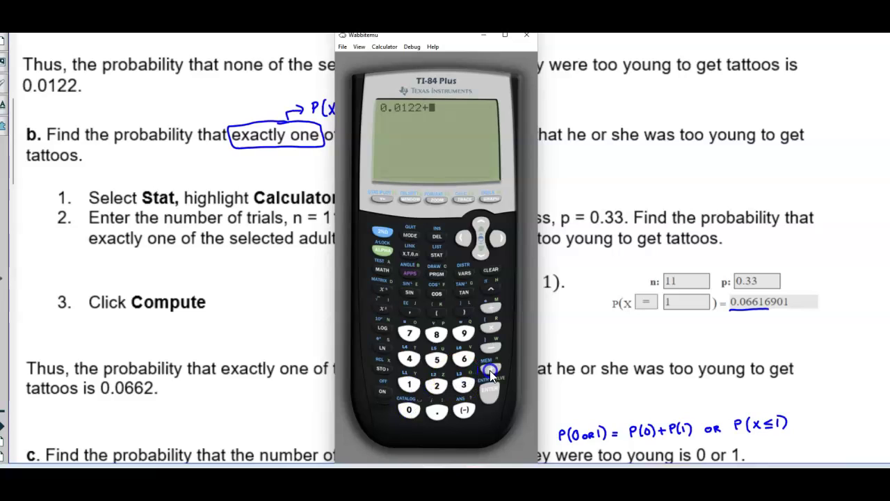
{"action": "left_click", "coordinate": [410, 411]}
{"action": "left_click", "coordinate": [465, 358]}
{"action": "left_click", "coordinate": [465, 358]}
{"action": "left_click", "coordinate": [437, 385]}
{"action": "left_click", "coordinate": [484, 387]}
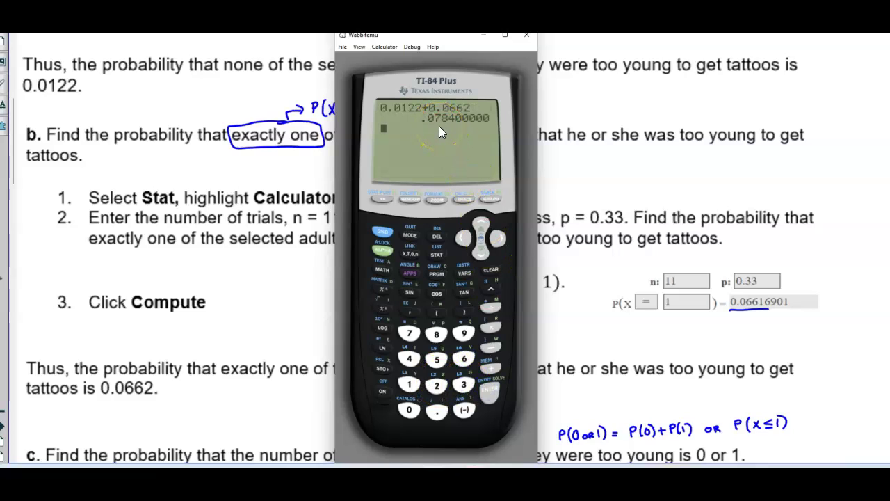
Step: Minimize the calculator emulator so the Notebook page is showing again
{"action": "left_click", "coordinate": [243, 304]}
{"action": "scroll", "coordinate": [244, 306], "scroll_direction": "down", "scroll_amount": 3}
{"action": "scroll", "coordinate": [242, 304], "scroll_direction": "down", "scroll_amount": 2}
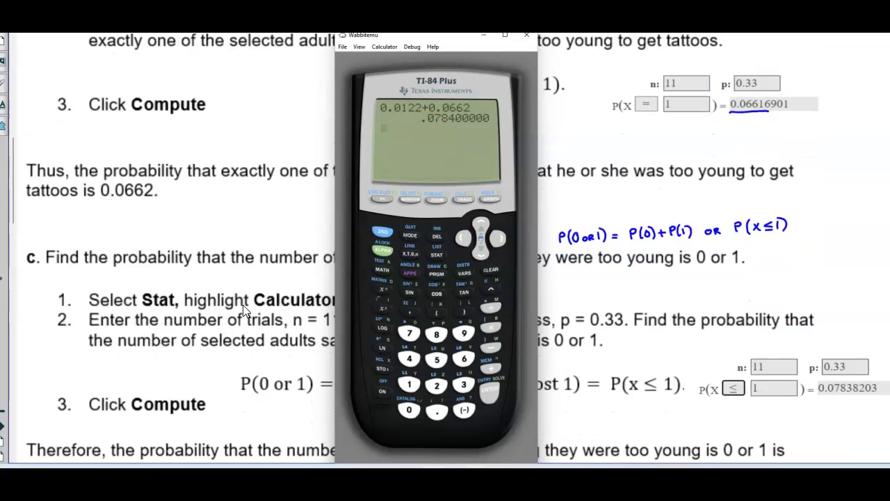
{"action": "left_click", "coordinate": [251, 259]}
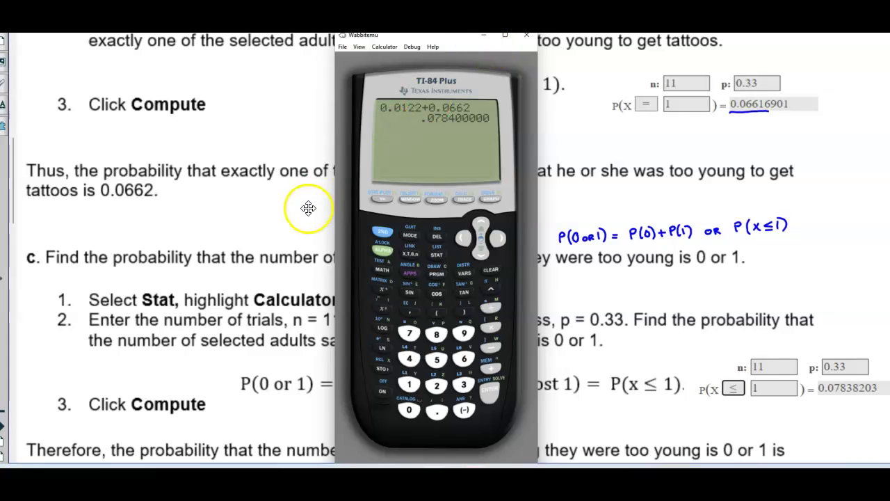
{"action": "scroll", "coordinate": [302, 207], "scroll_direction": "down", "scroll_amount": 1}
{"action": "left_click", "coordinate": [483, 34]}
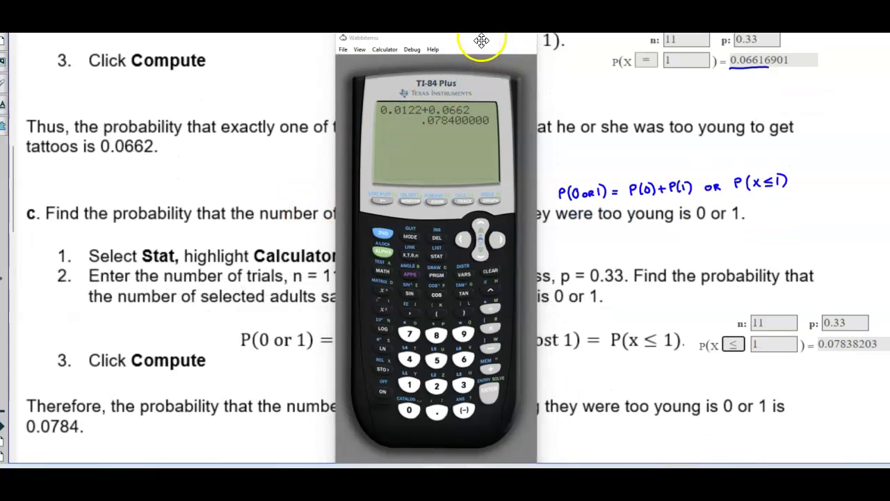